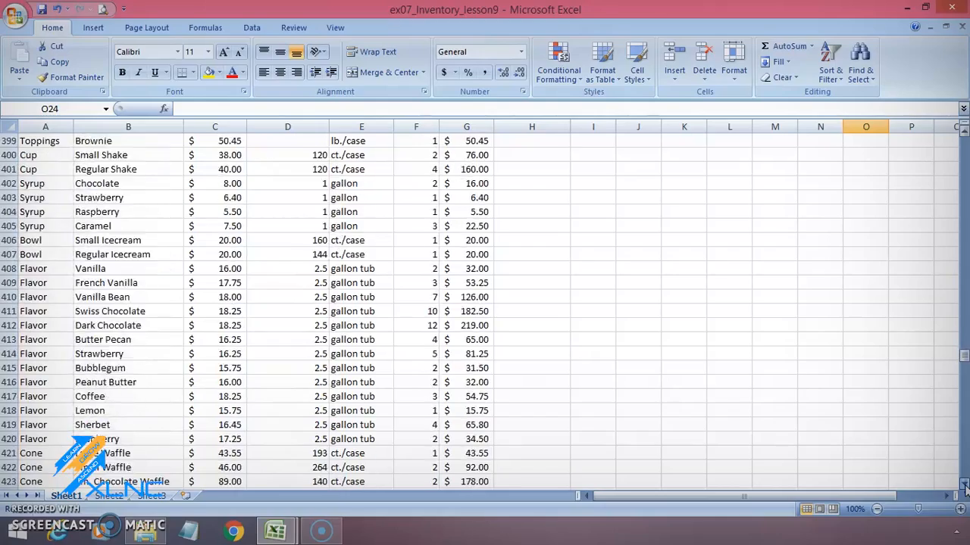
scroll(965, 488, down, 10)
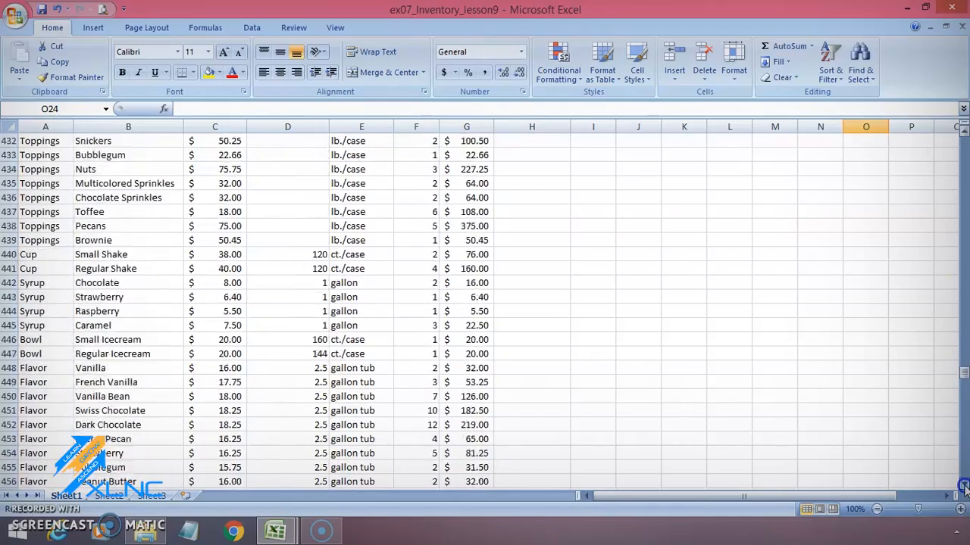
scroll(965, 488, down, 11)
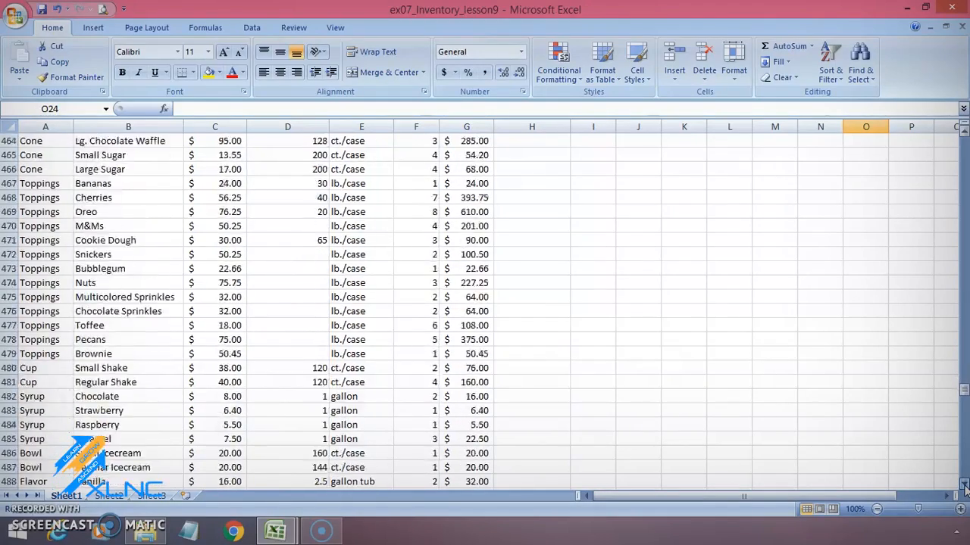
scroll(965, 489, down, 11)
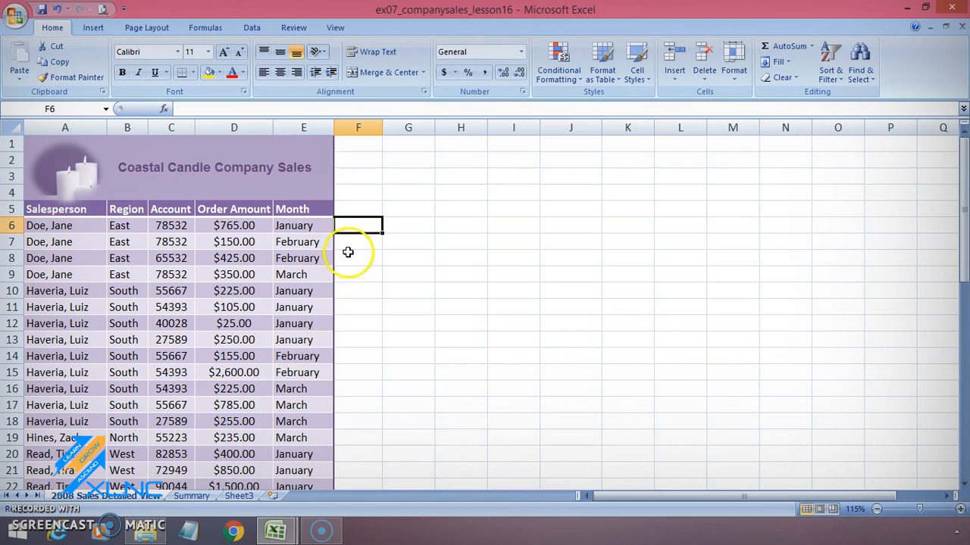
- Highlight values less than 200 in the Order Amount column with Light Red Fill with Dark Red Text
click(243, 123)
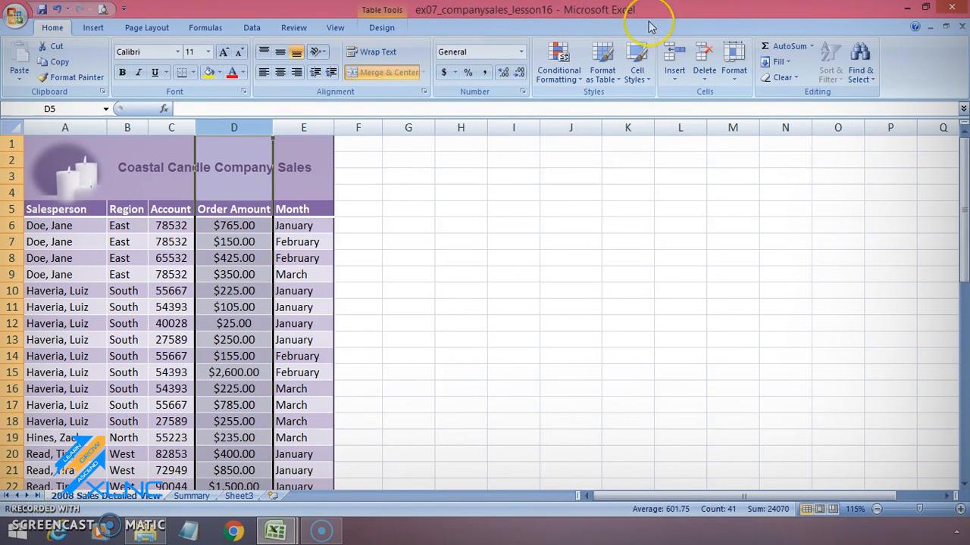
click(559, 69)
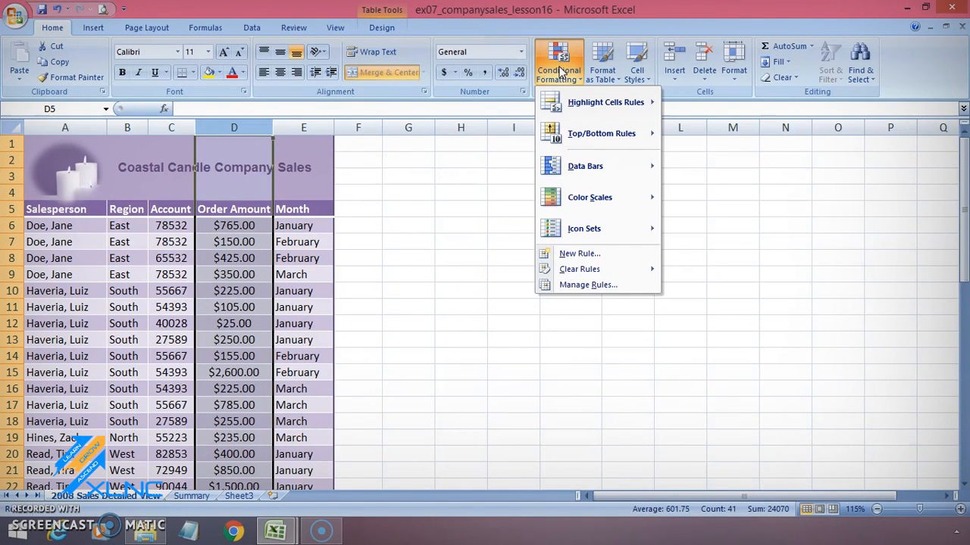
mouse_move(583, 113)
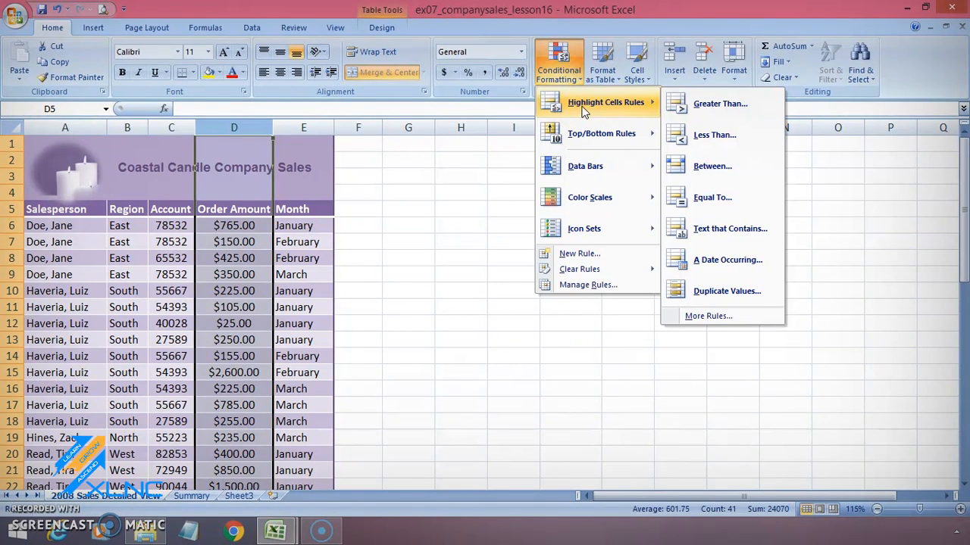
click(725, 133)
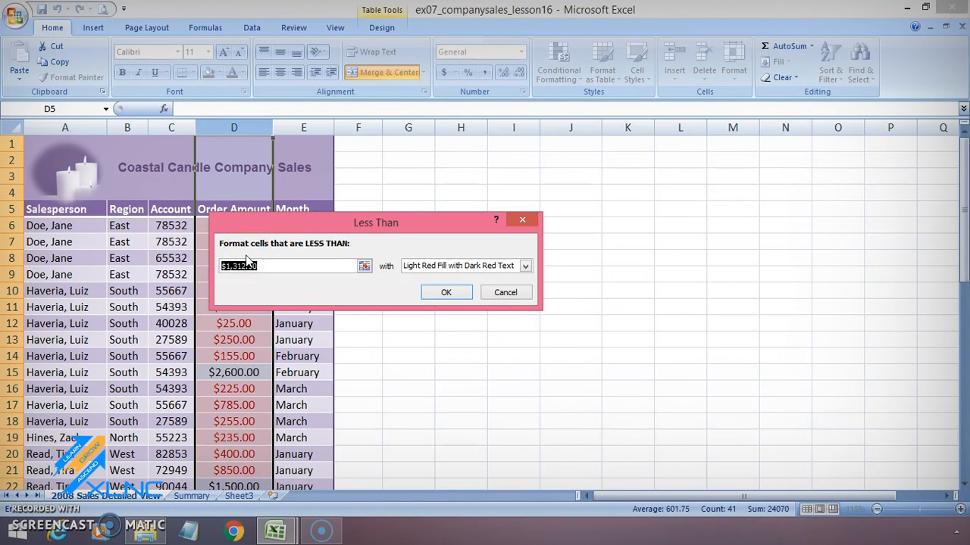
text(200)
click(293, 263)
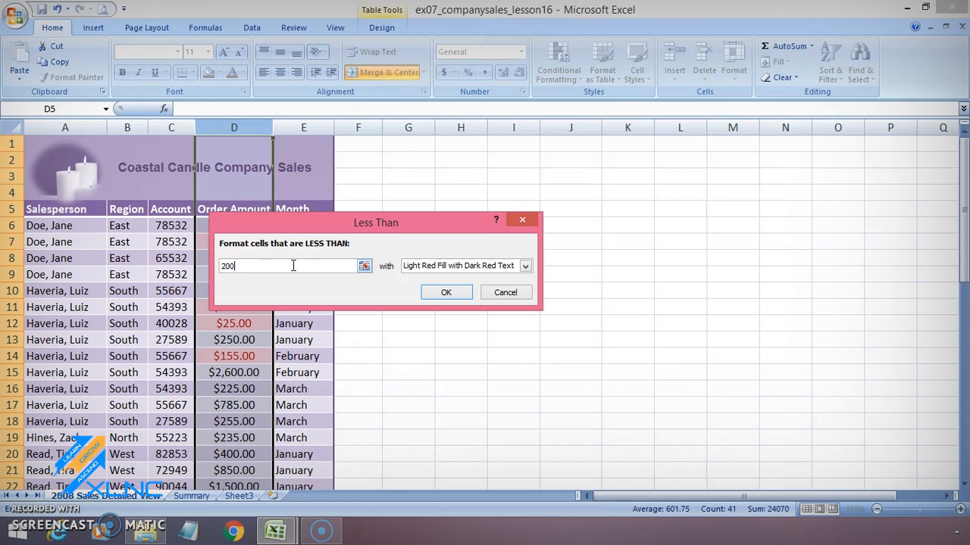
click(525, 266)
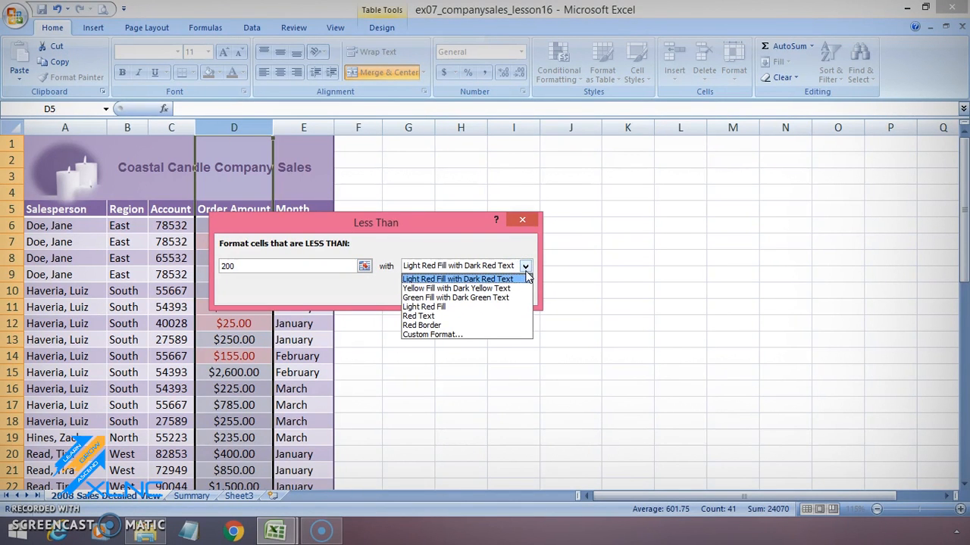
click(488, 300)
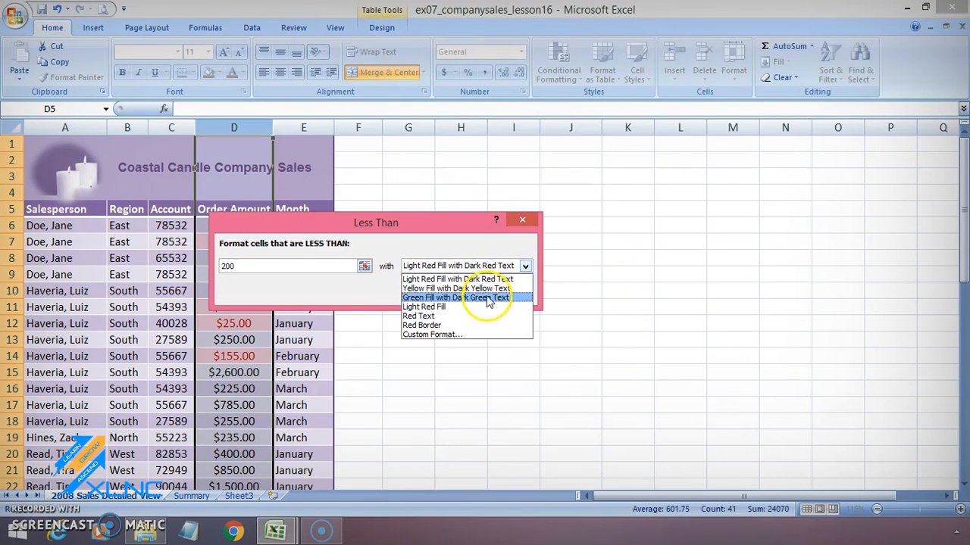
click(475, 280)
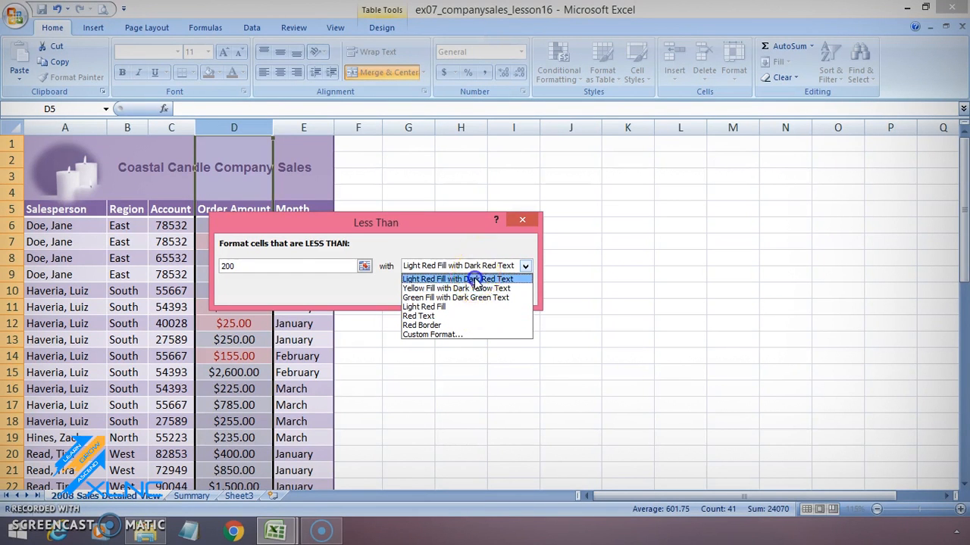
click(449, 291)
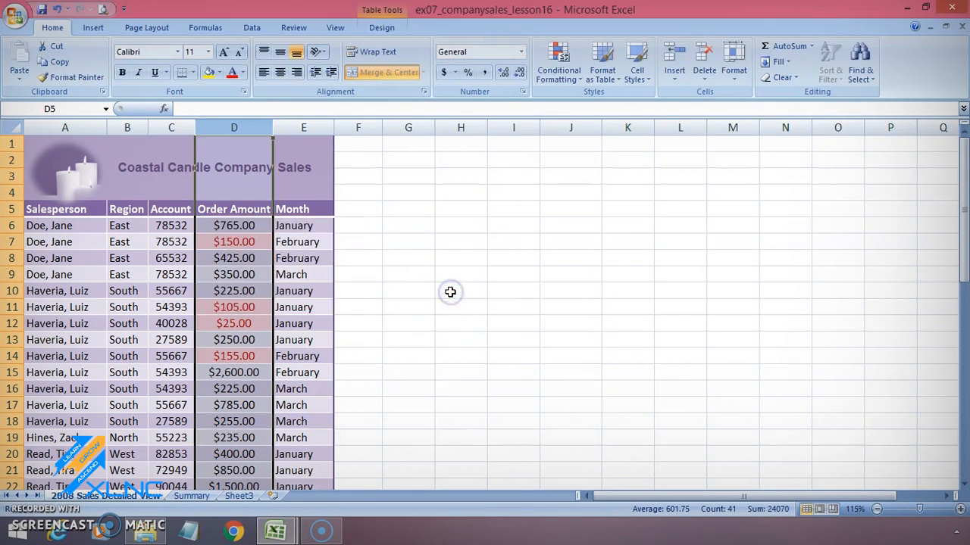
click(424, 273)
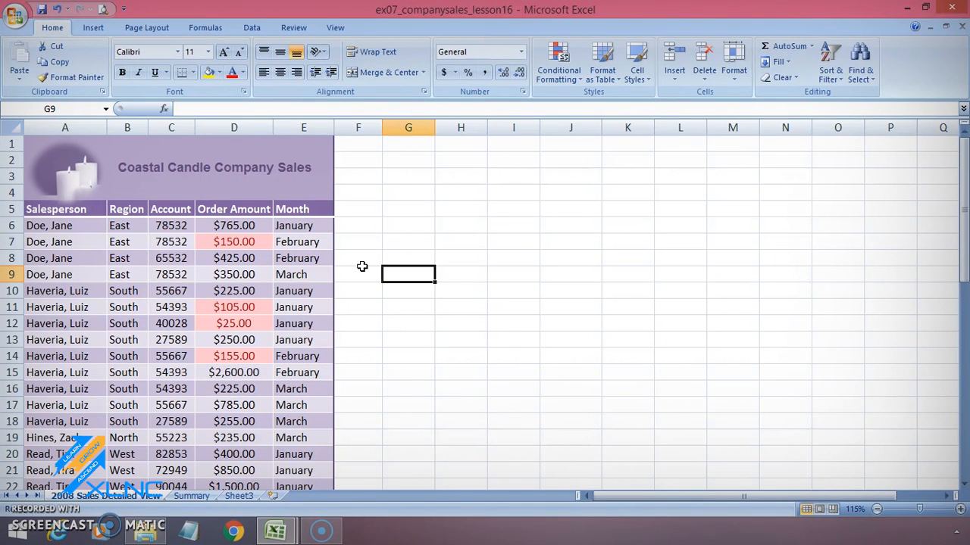
- Clear the conditional formatting rules from the entire sheet
click(565, 70)
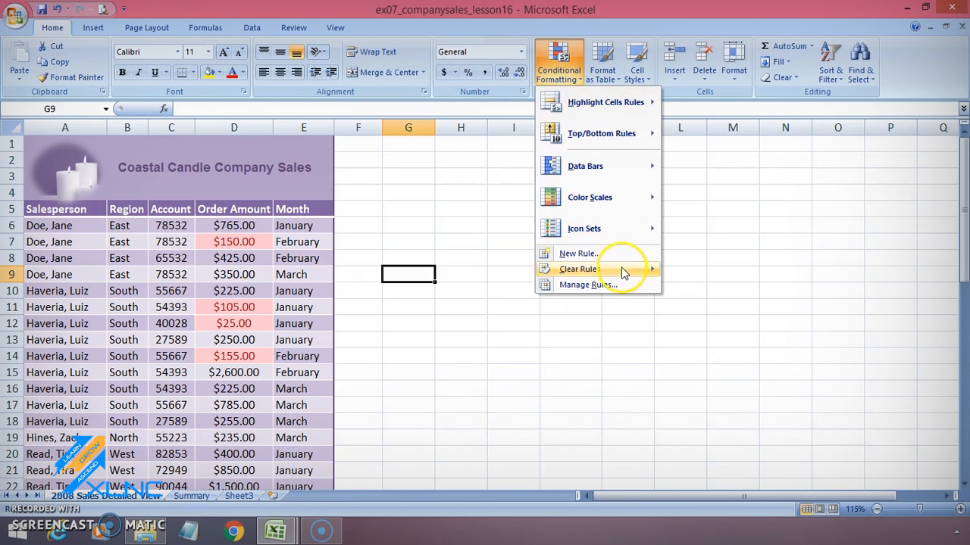
mouse_move(622, 272)
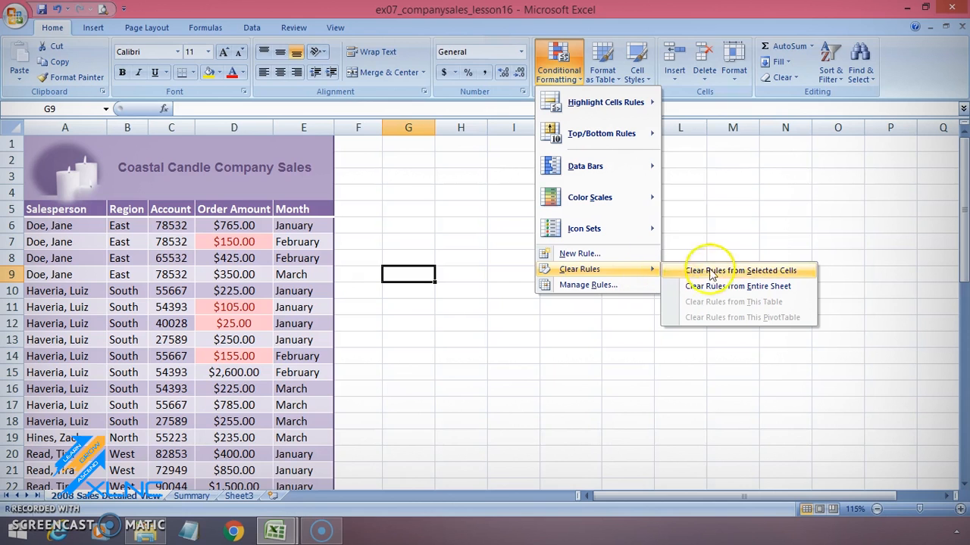
click(723, 287)
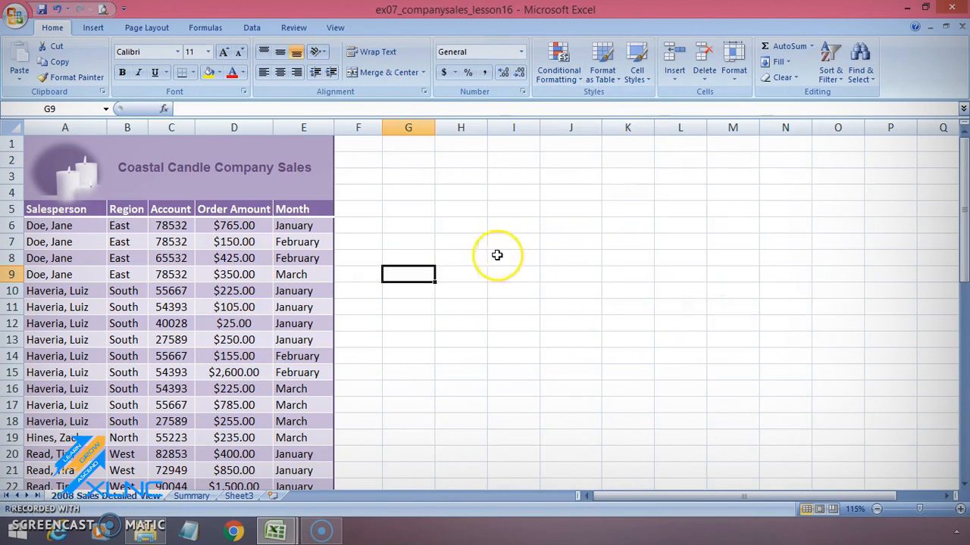
click(410, 225)
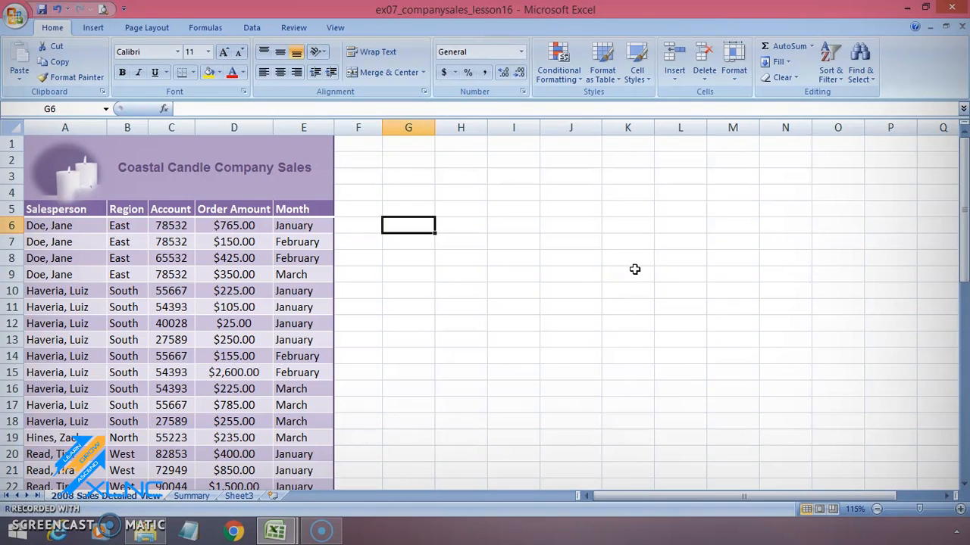
click(568, 79)
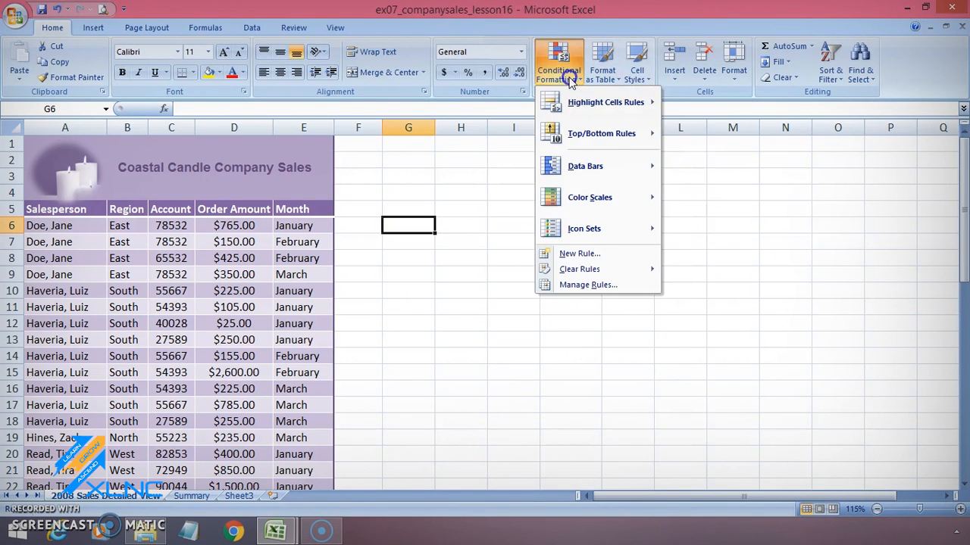
click(595, 104)
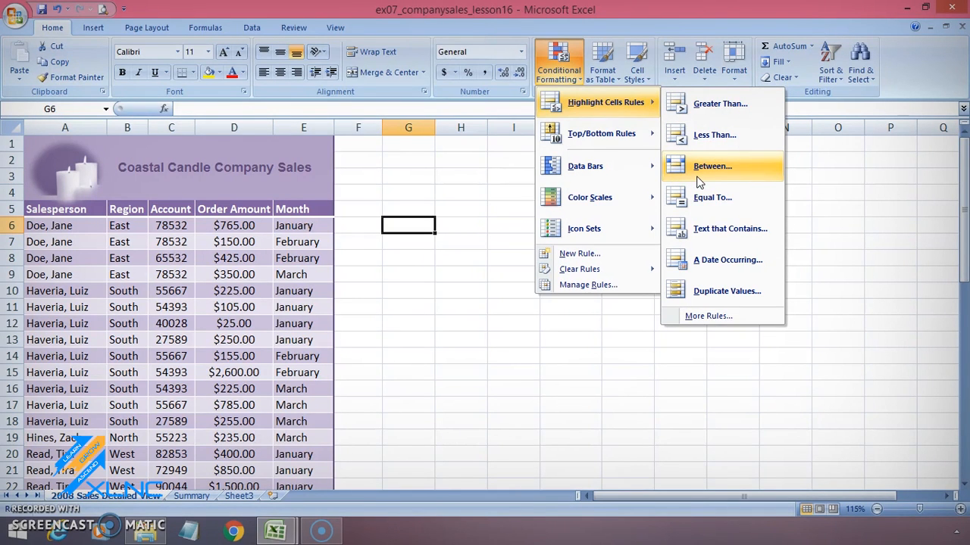
click(701, 200)
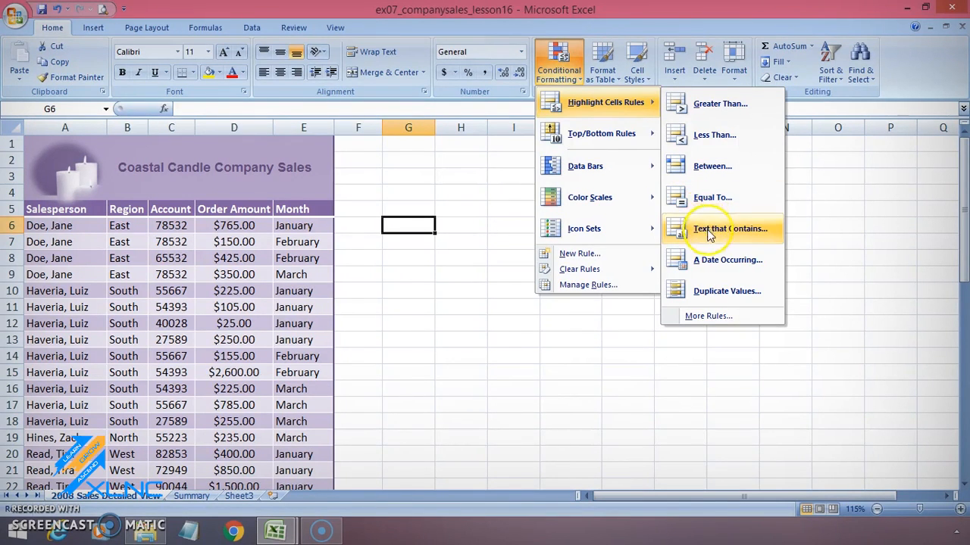
click(712, 262)
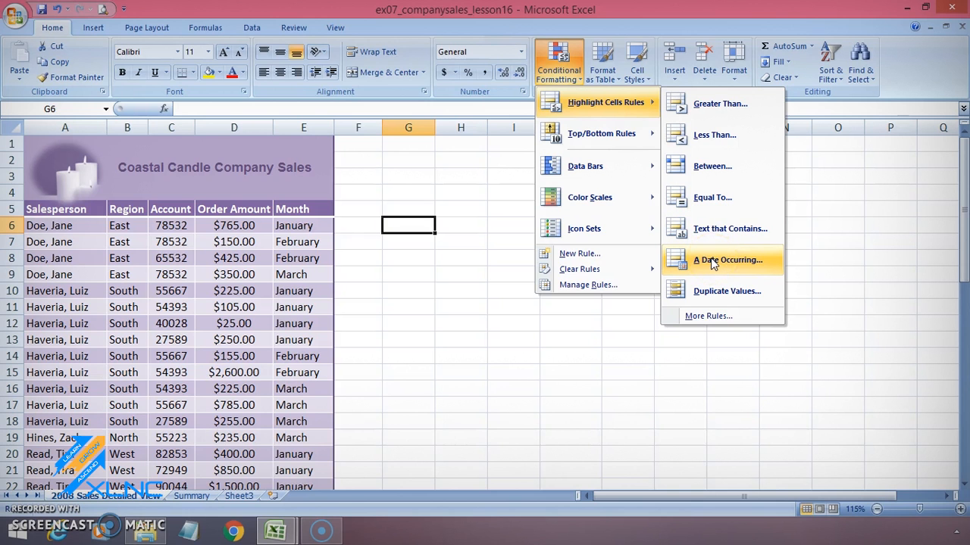
- Highlight the above-average values in the Order Amount column with Yellow Fill with Dark Yellow Text
click(209, 294)
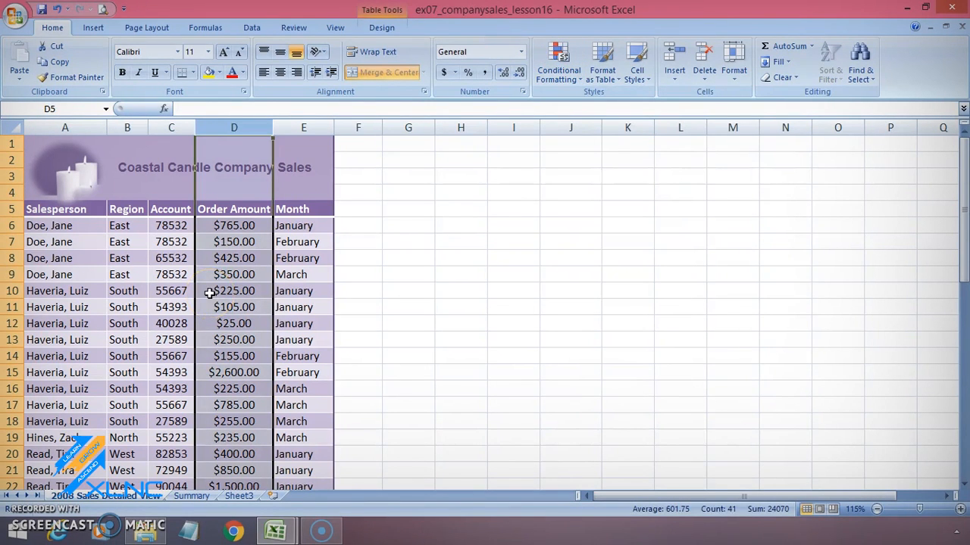
click(560, 71)
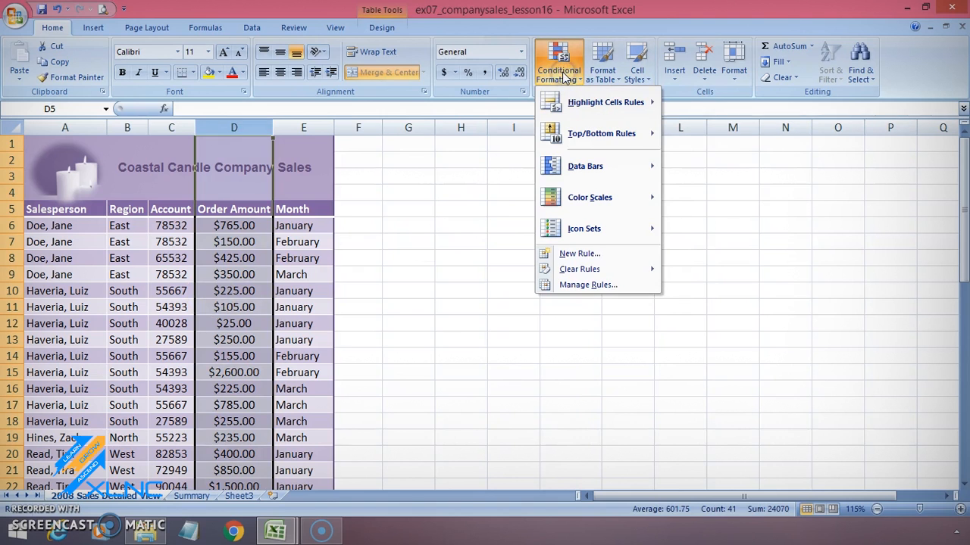
click(584, 134)
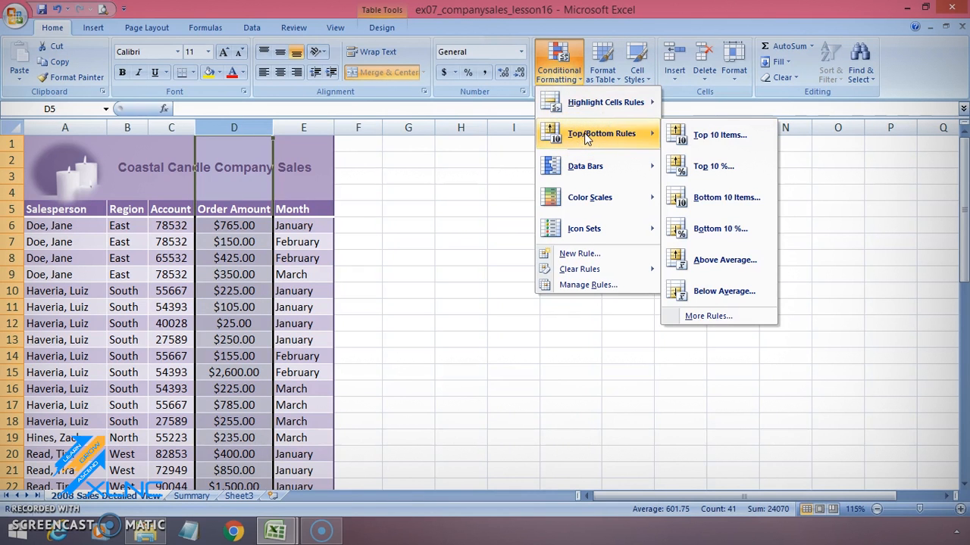
click(654, 253)
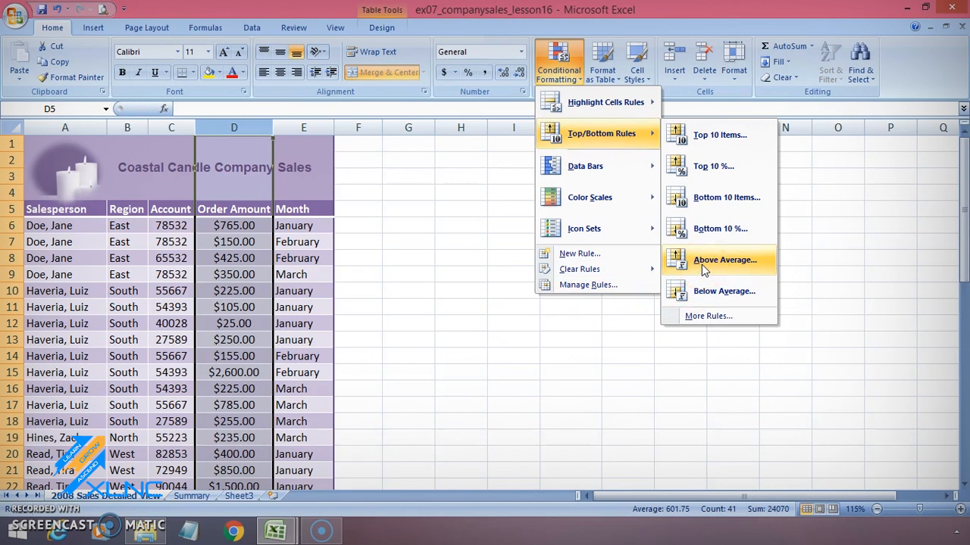
click(701, 264)
click(464, 267)
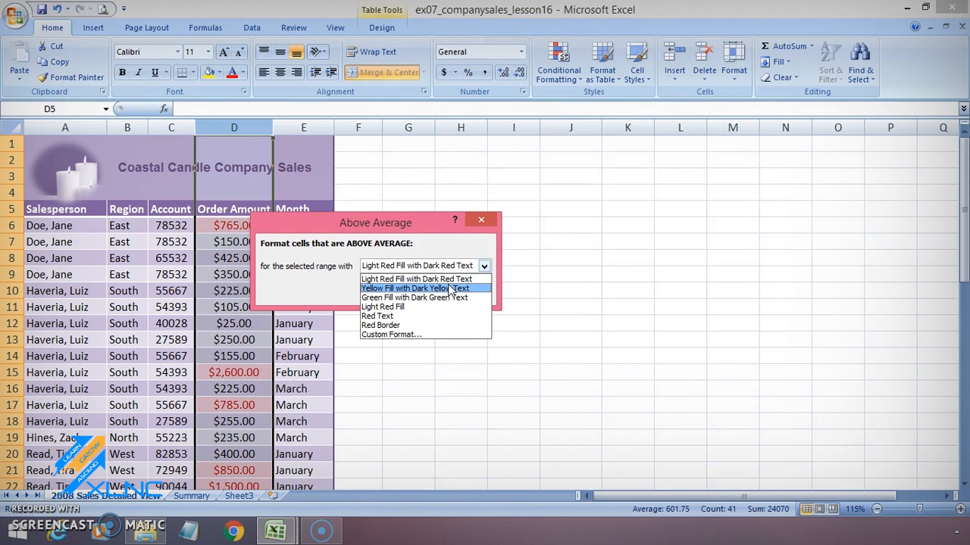
click(450, 289)
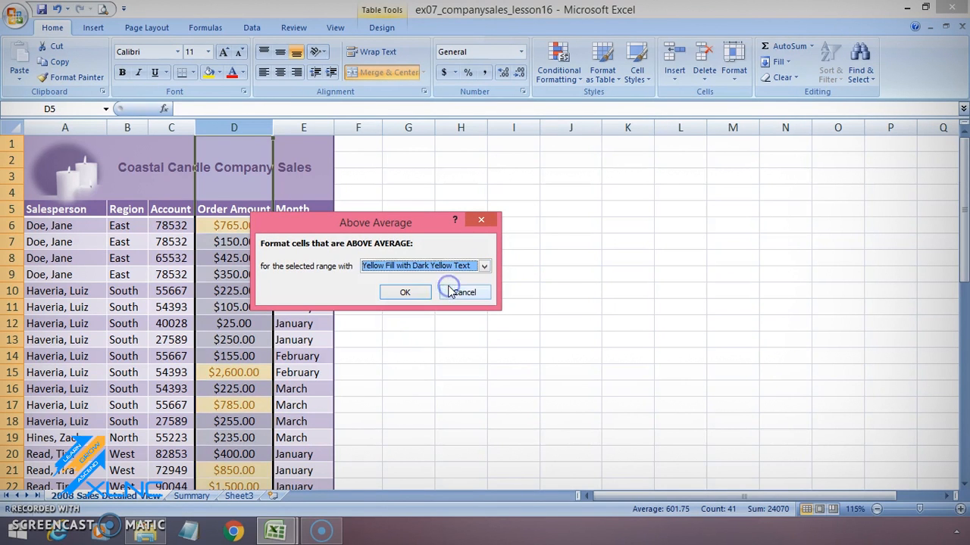
click(407, 296)
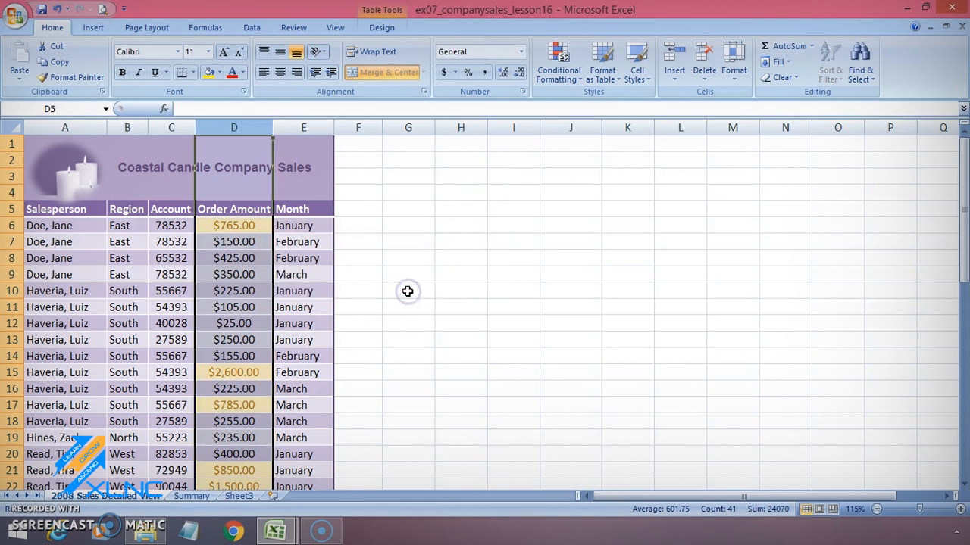
click(601, 281)
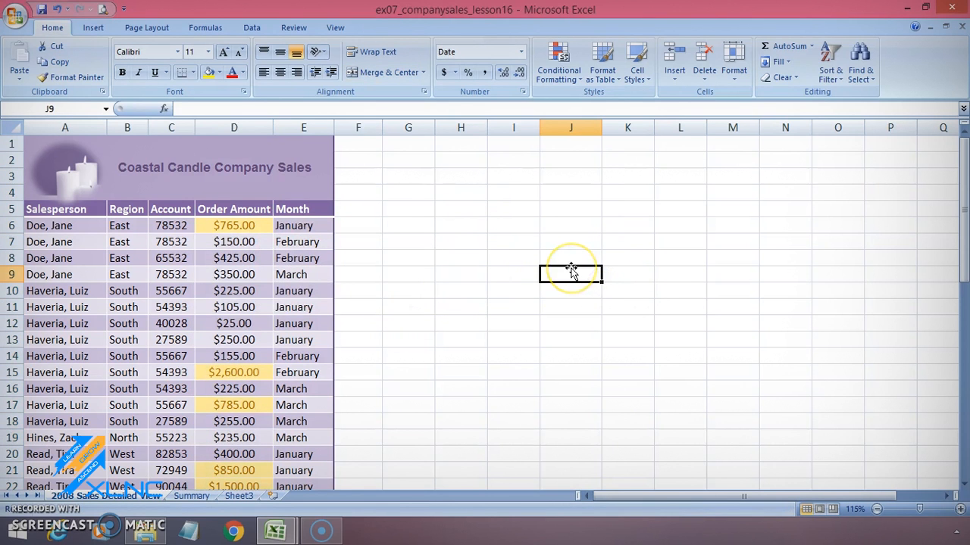
click(231, 211)
click(232, 225)
click(234, 375)
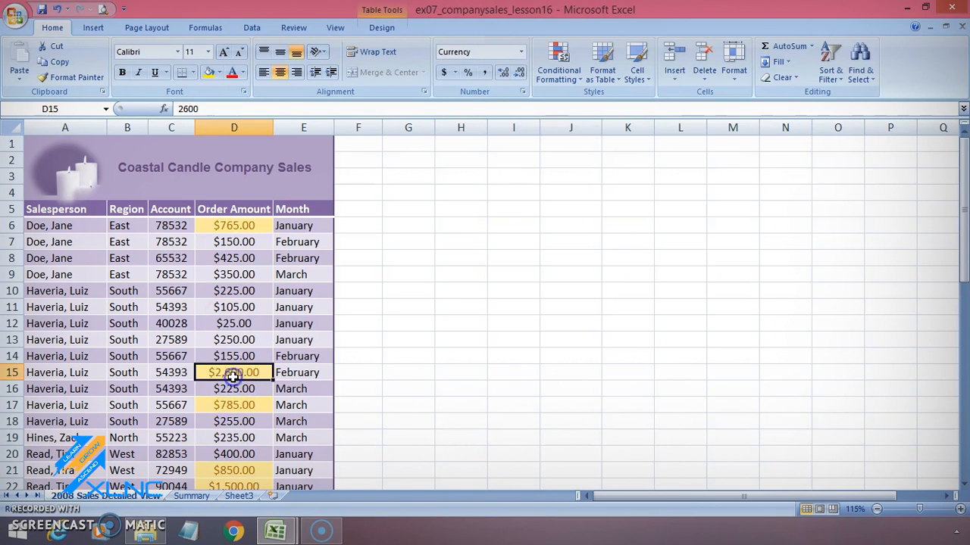
click(574, 272)
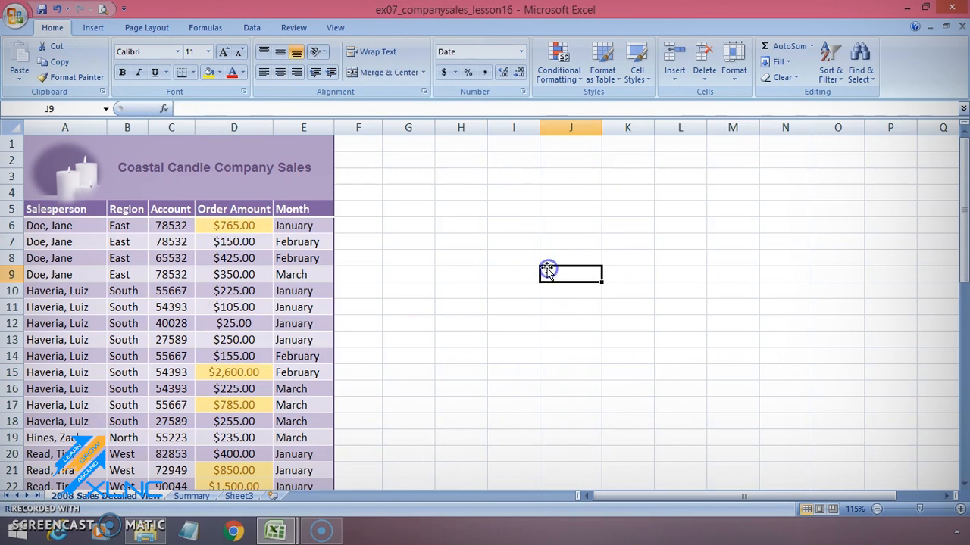
- Clear the conditional formatting rules from the selected Order Amount column only
click(228, 126)
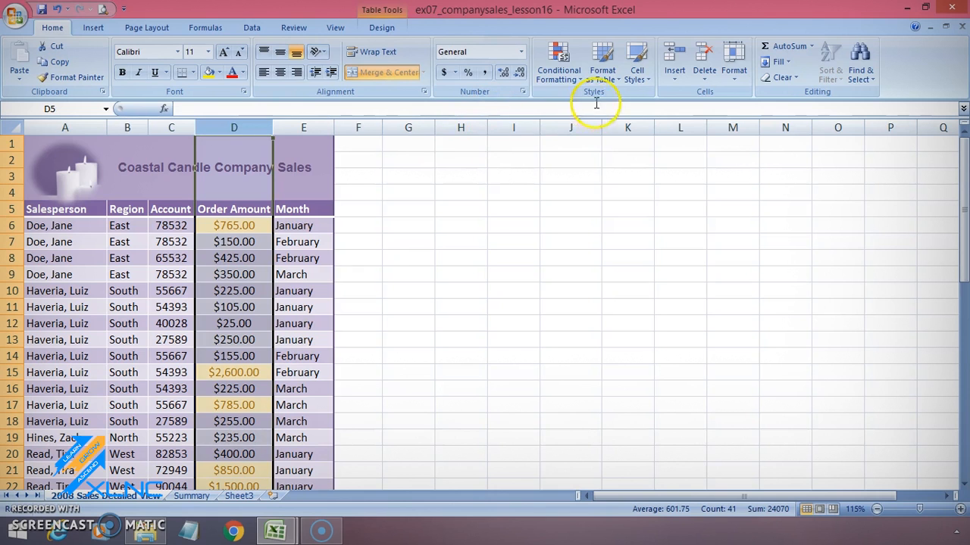
click(559, 64)
mouse_move(580, 271)
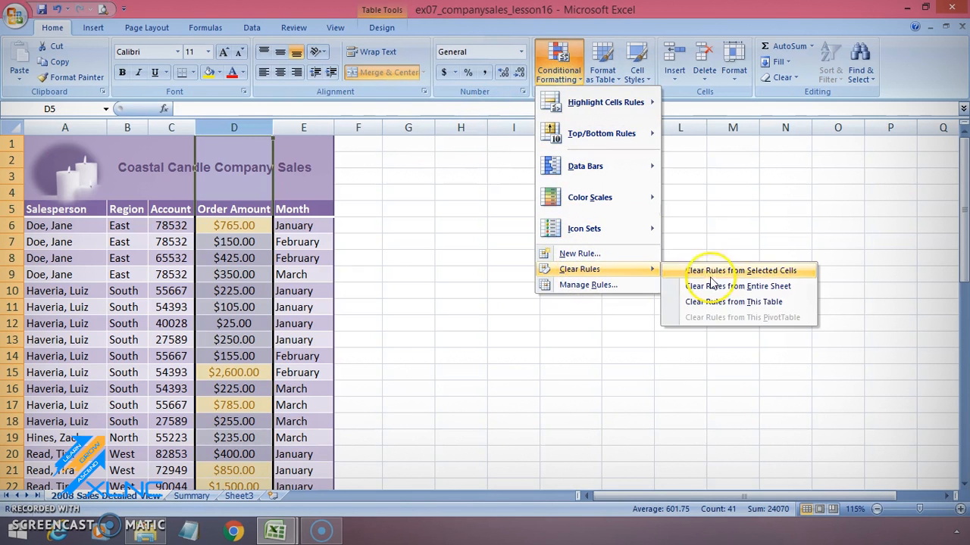
click(767, 271)
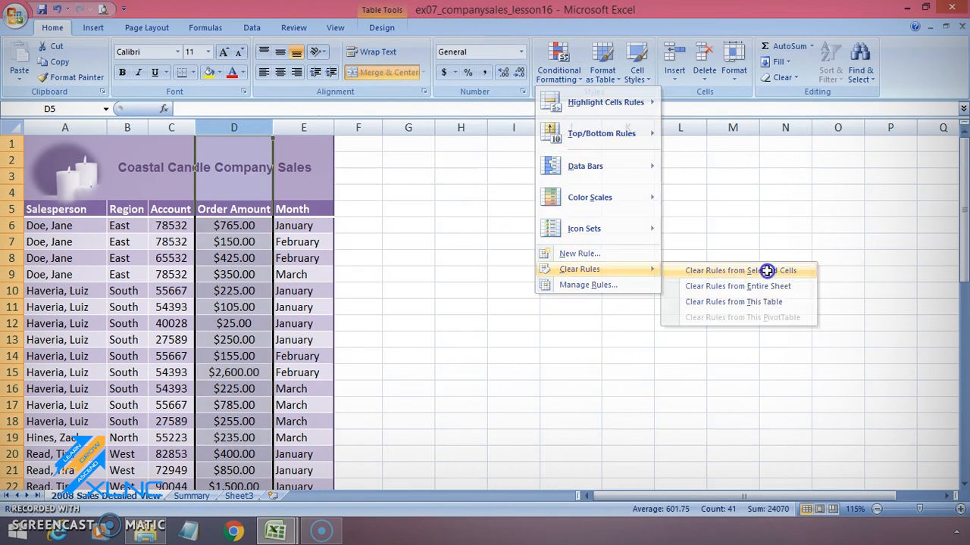
click(409, 193)
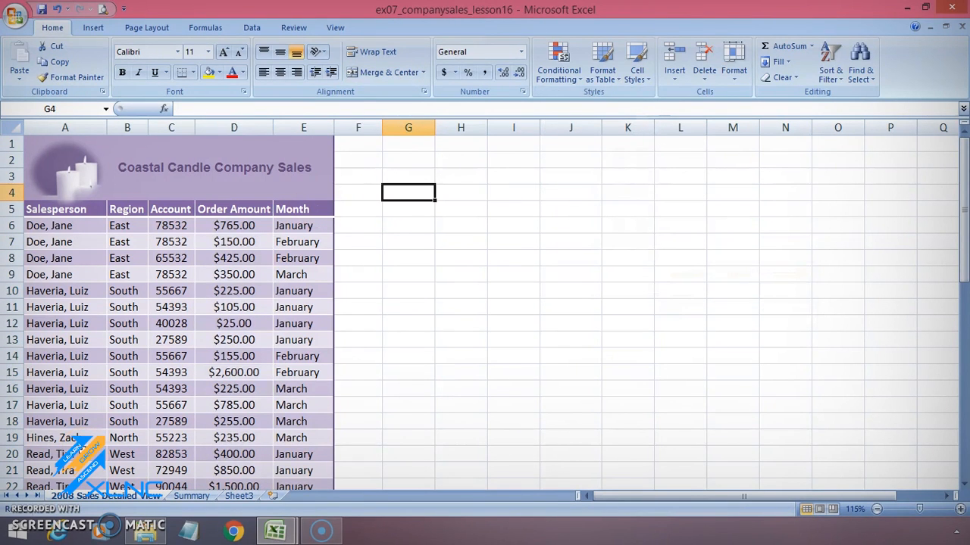
- Apply green data bars to the Order Amount column and inspect the bars of the $150.00 and $2,600.00 orders
click(446, 336)
click(237, 127)
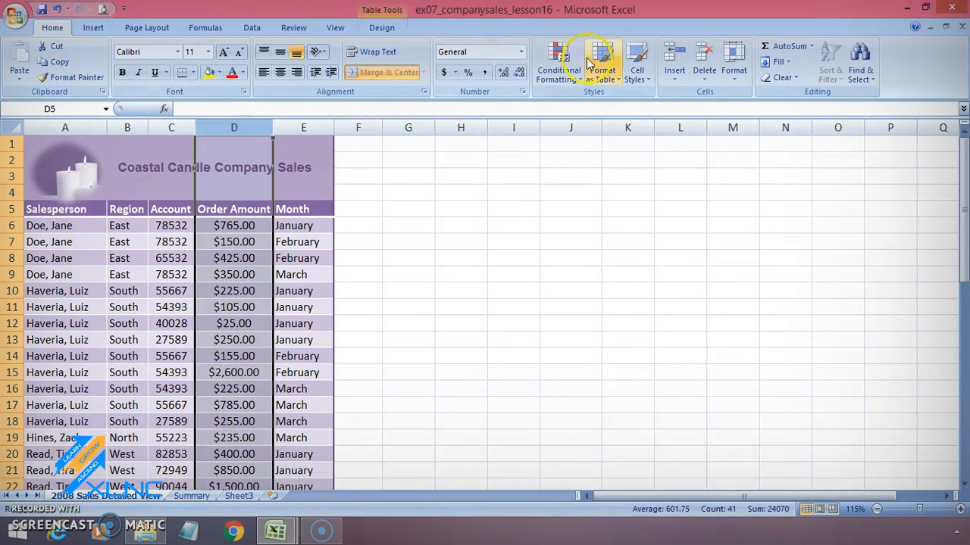
click(561, 68)
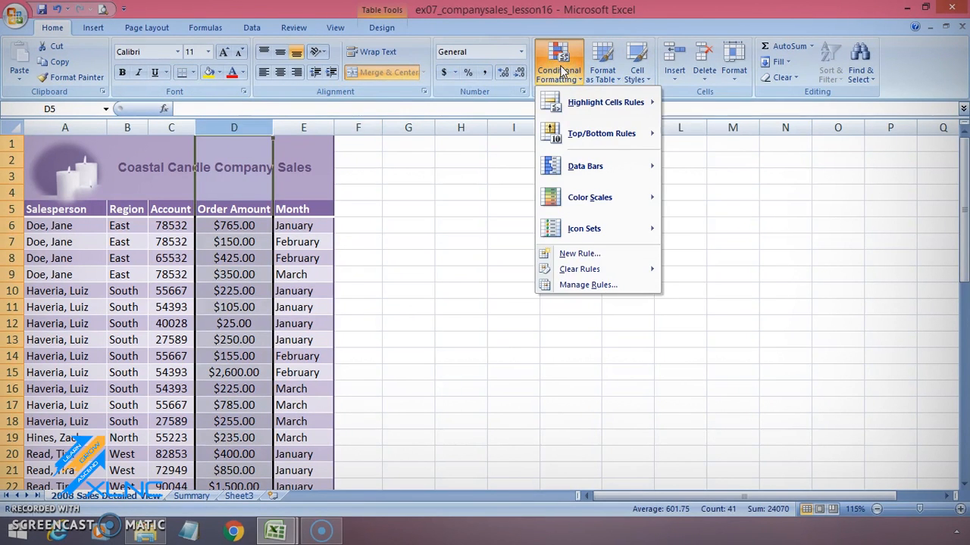
mouse_move(585, 173)
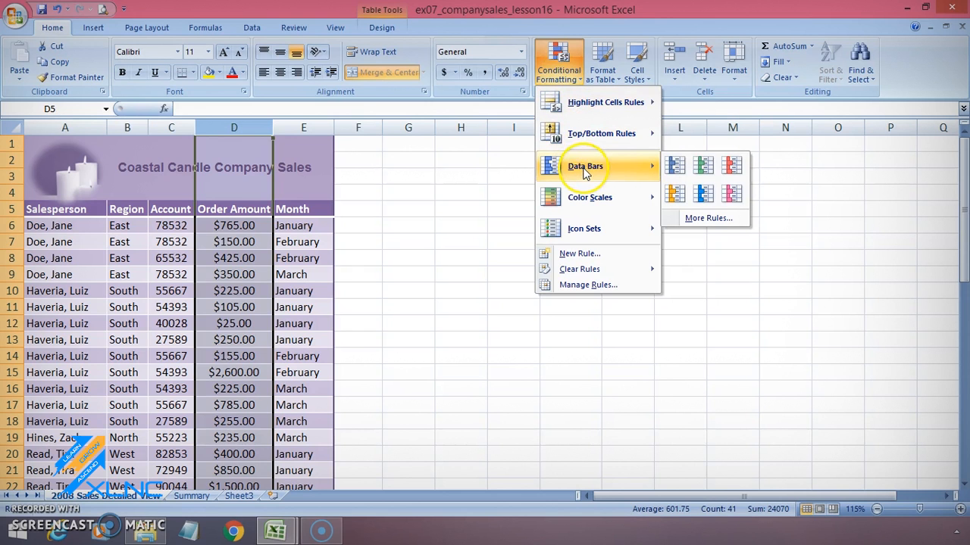
click(704, 171)
click(409, 224)
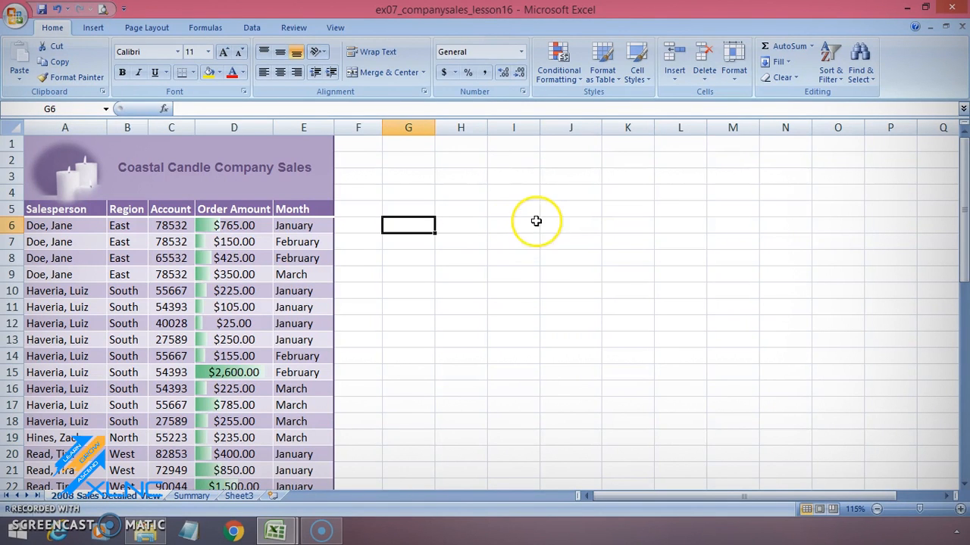
click(256, 242)
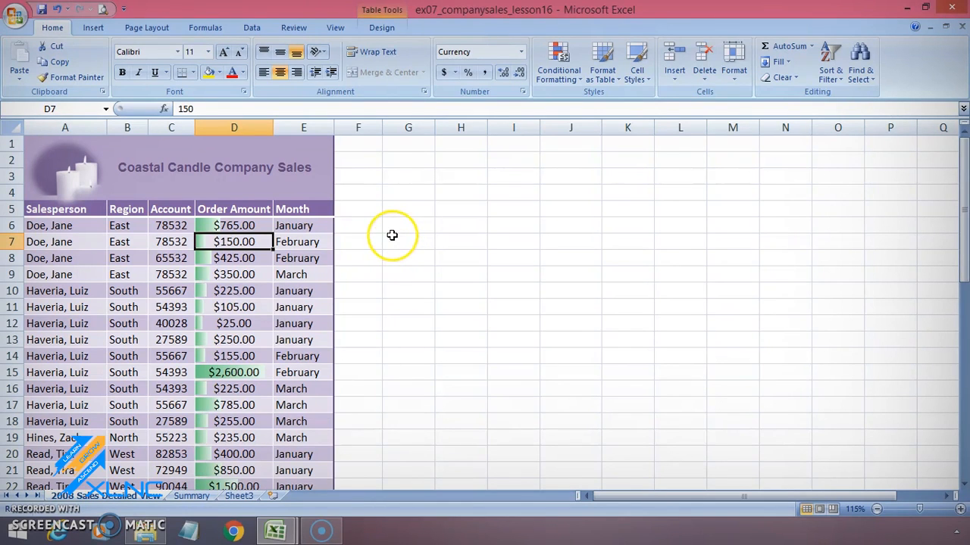
click(238, 370)
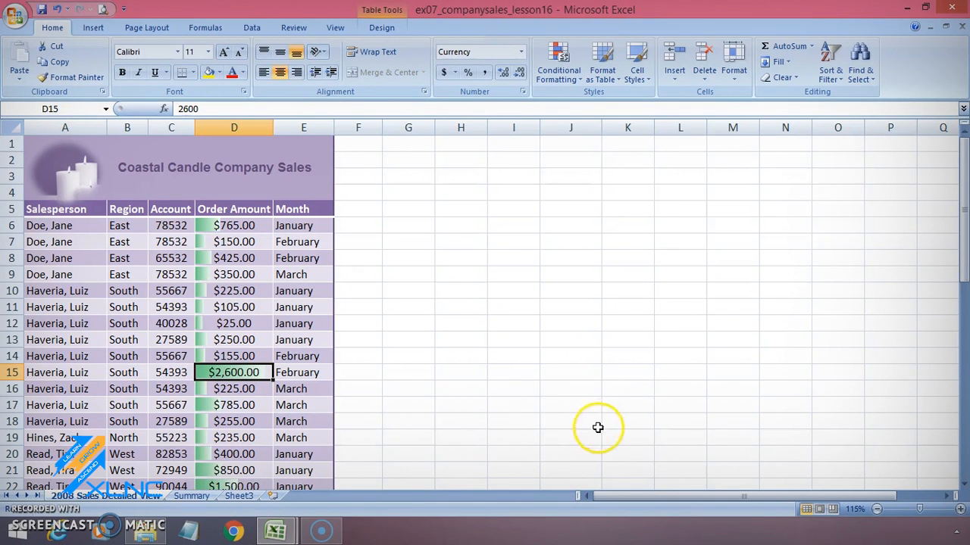
- Highlight the below-average values in the Order Amount column with Light Red Fill with Dark Red Text
click(235, 126)
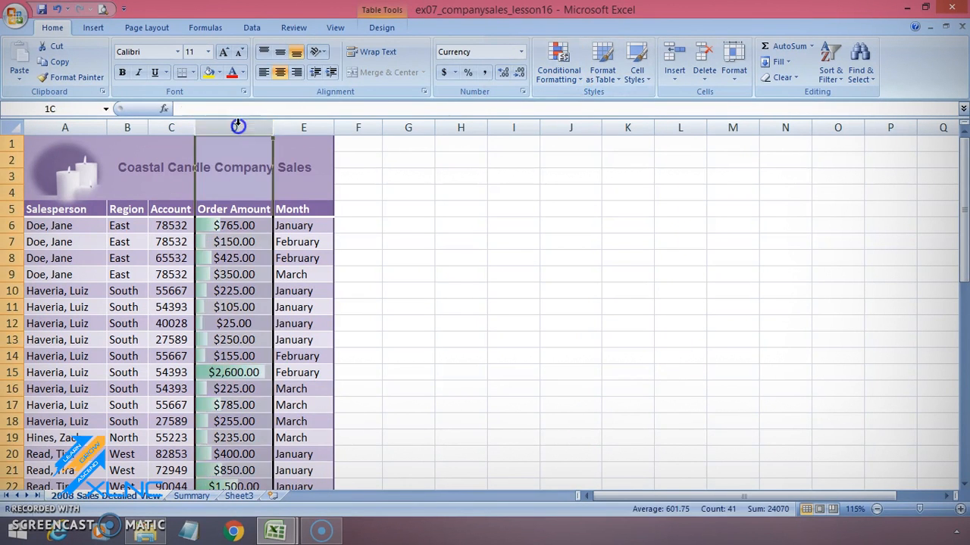
click(560, 69)
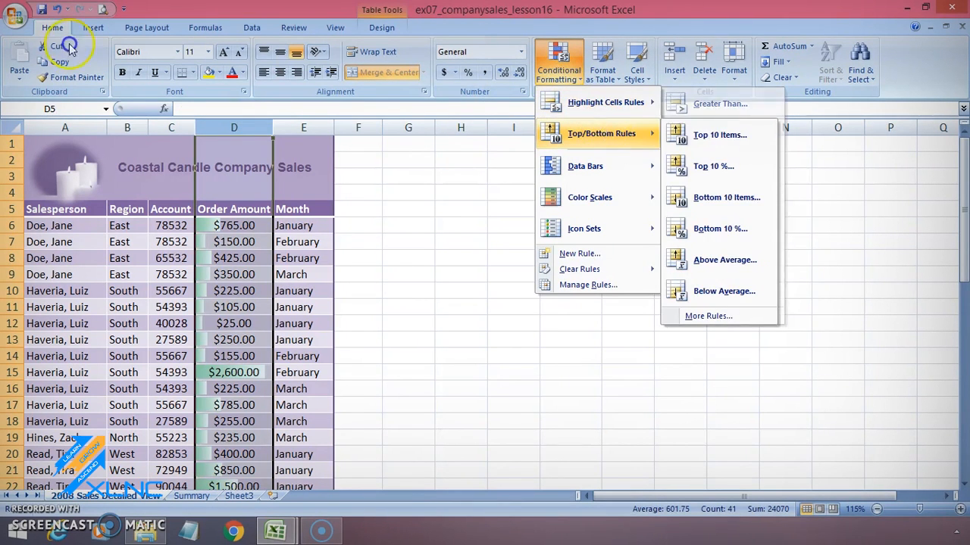
click(712, 290)
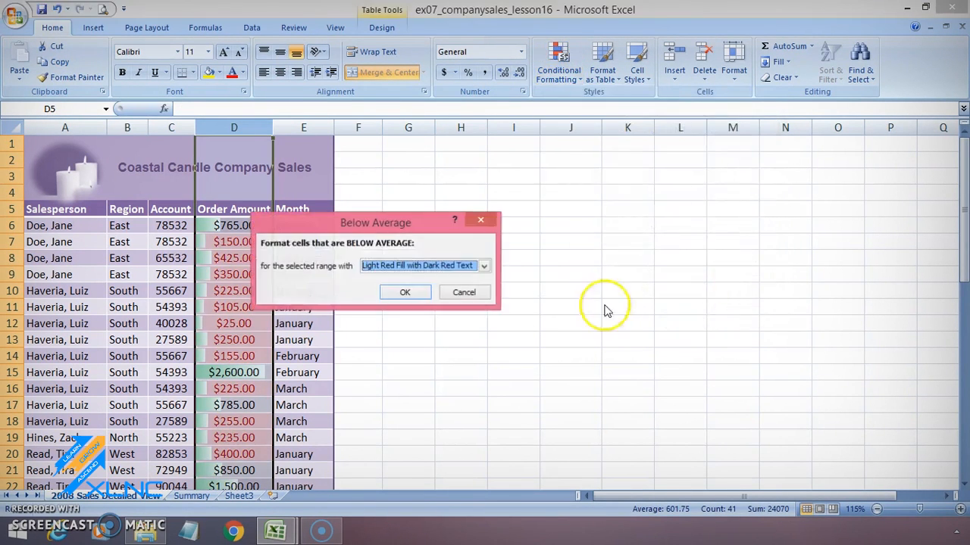
click(407, 294)
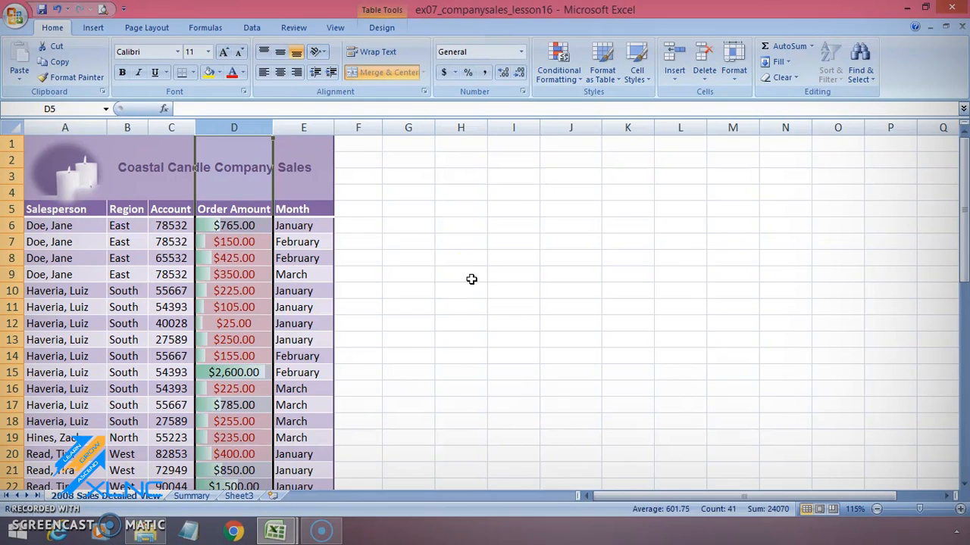
click(445, 229)
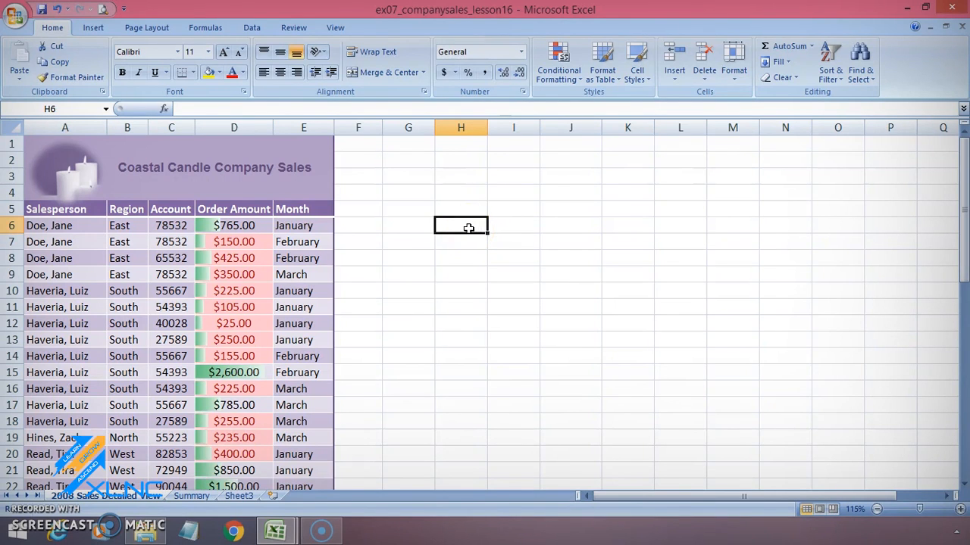
- Open the Conditional Formatting Rules Manager and show the formatting rules for This Worksheet
click(560, 76)
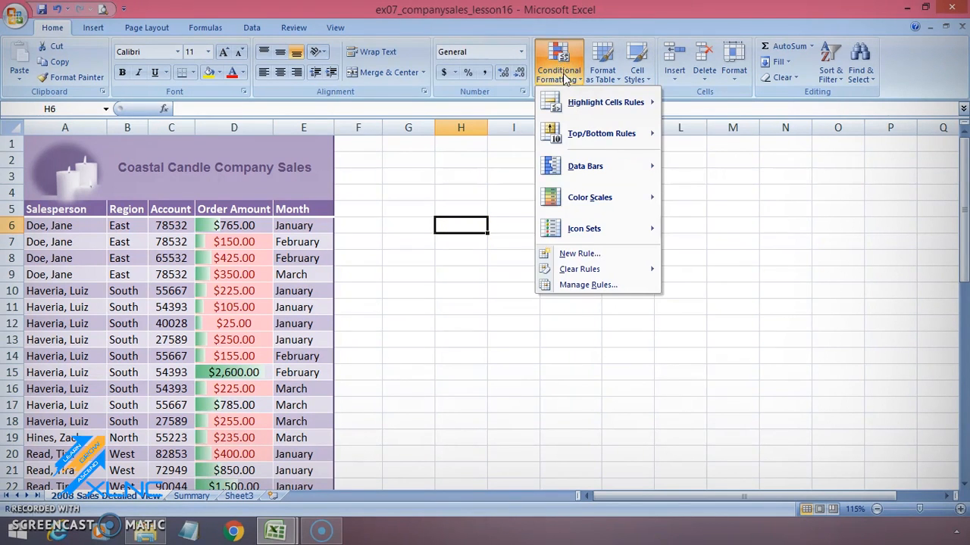
click(610, 285)
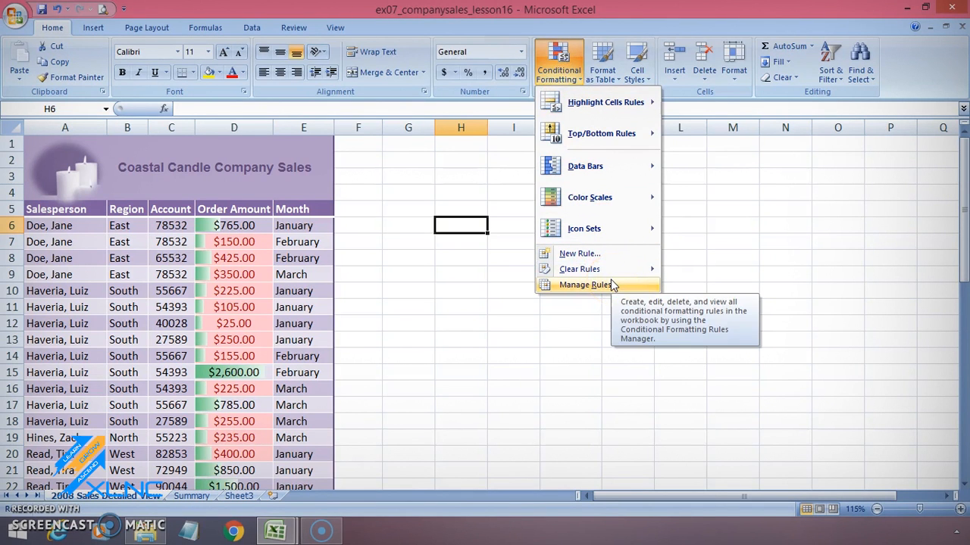
click(611, 285)
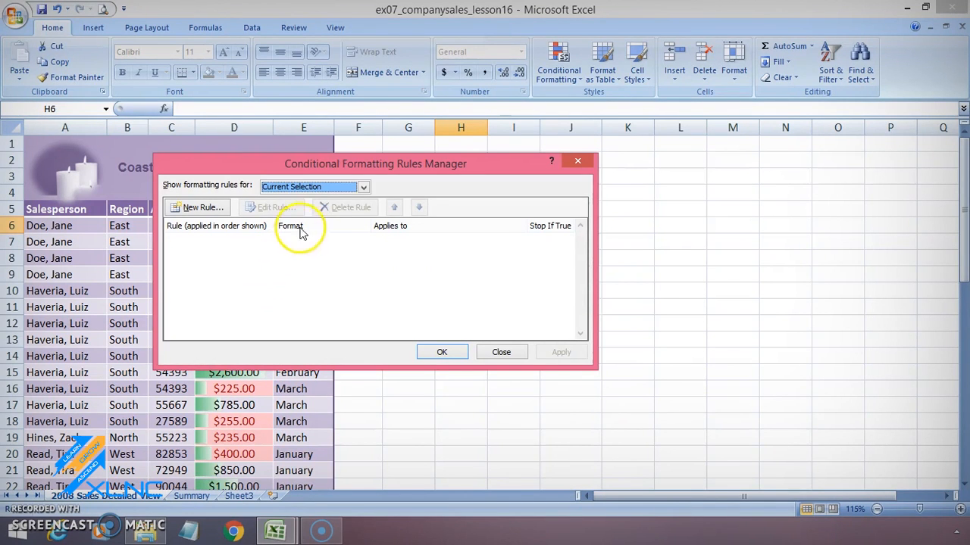
click(335, 187)
click(320, 209)
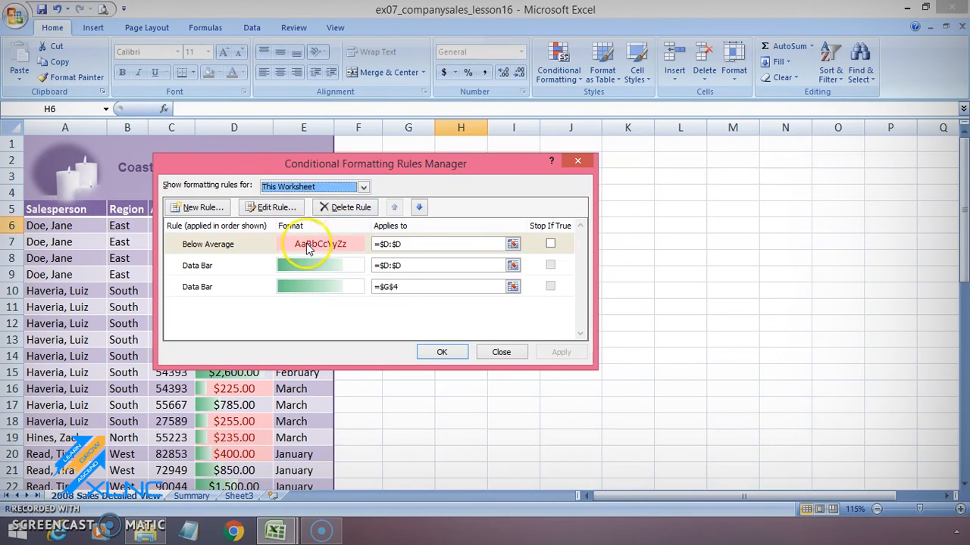
- Move the Order Amount column's Data Bar rule above the Below Average rule and back below it
click(312, 265)
click(332, 246)
click(345, 271)
click(394, 207)
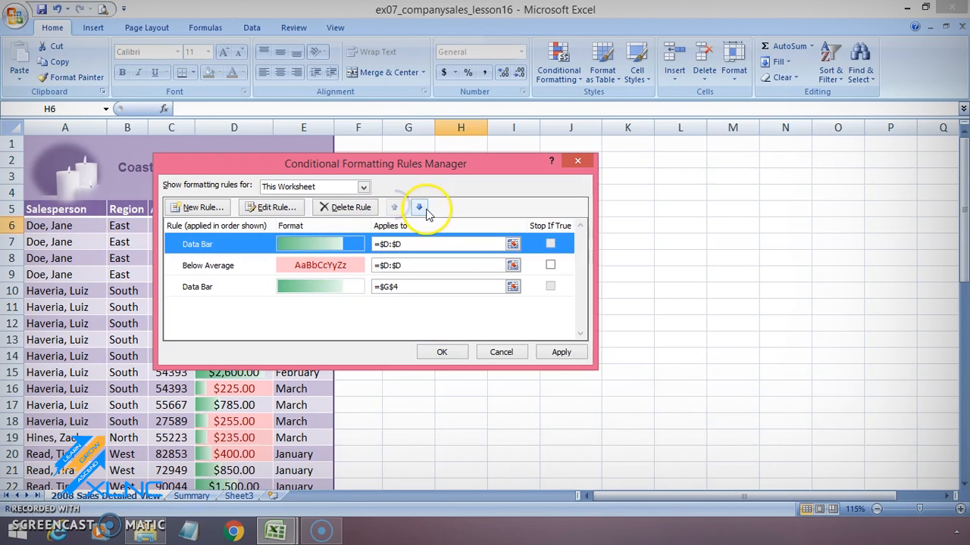
click(422, 208)
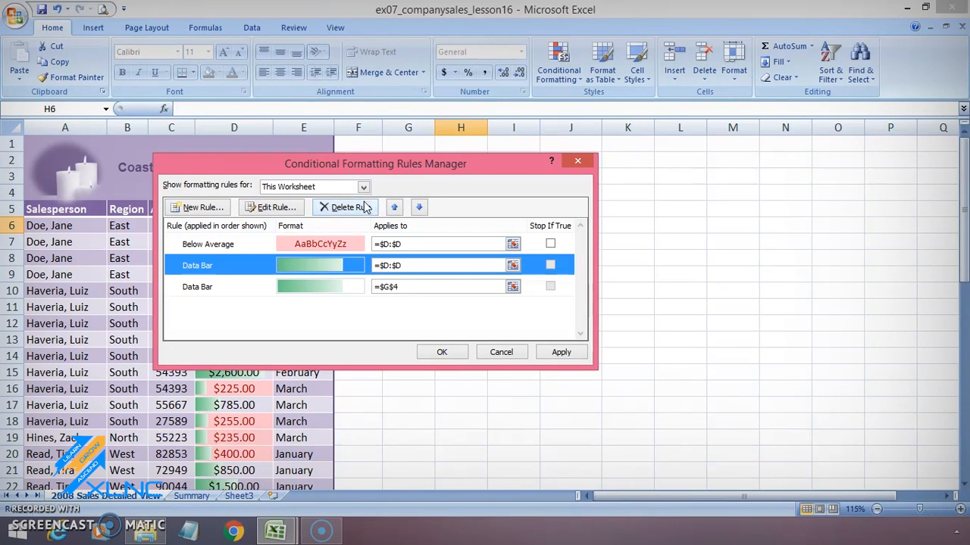
- Delete the Below Average rule from the worksheet's rule list and apply the change to the sheet
click(325, 244)
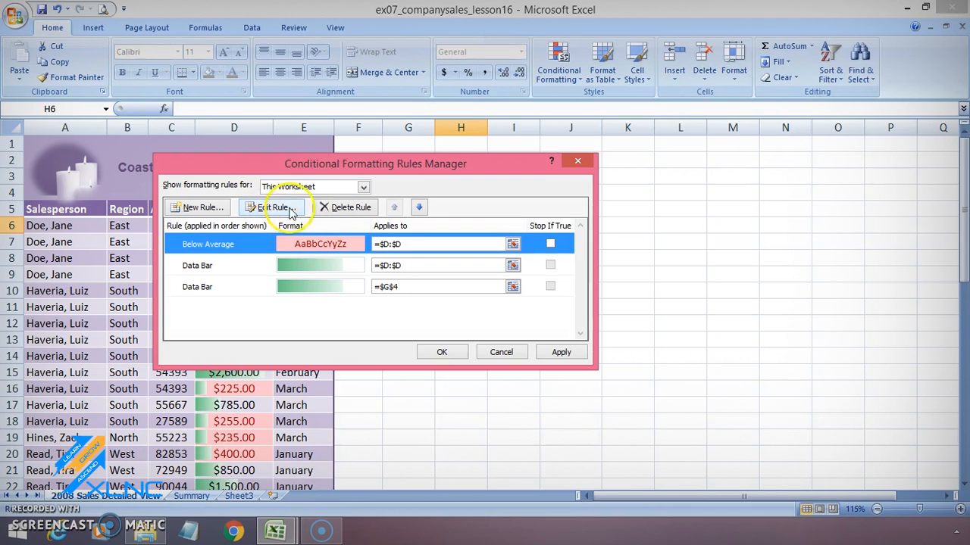
click(357, 208)
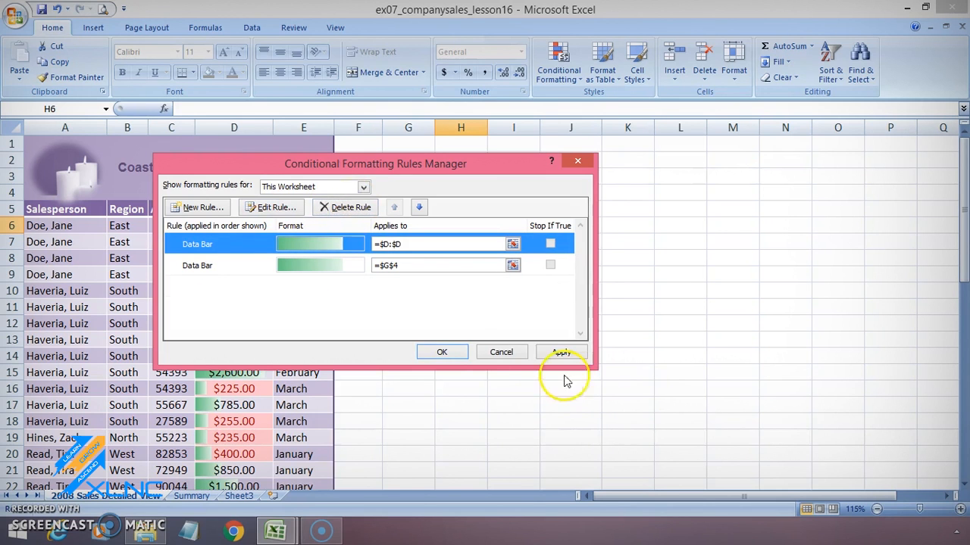
click(443, 353)
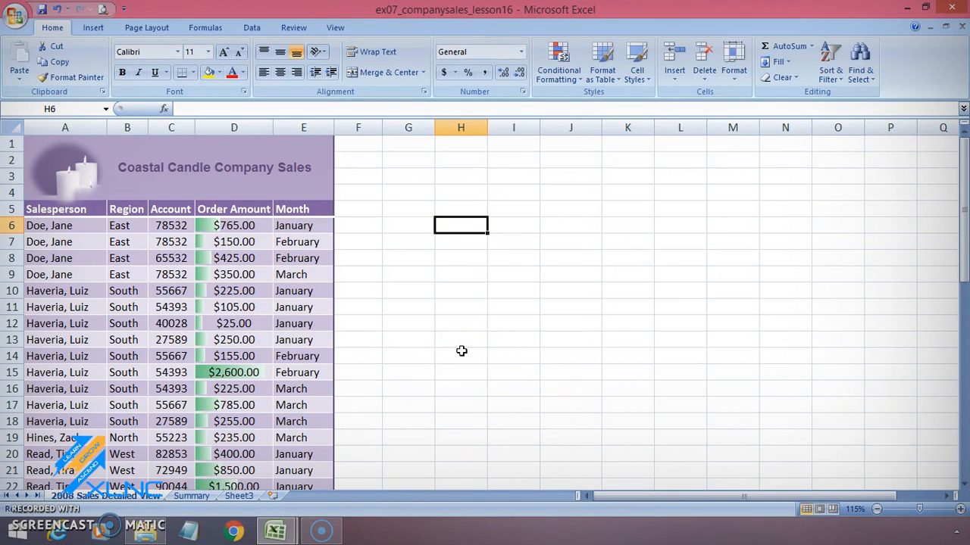
click(236, 306)
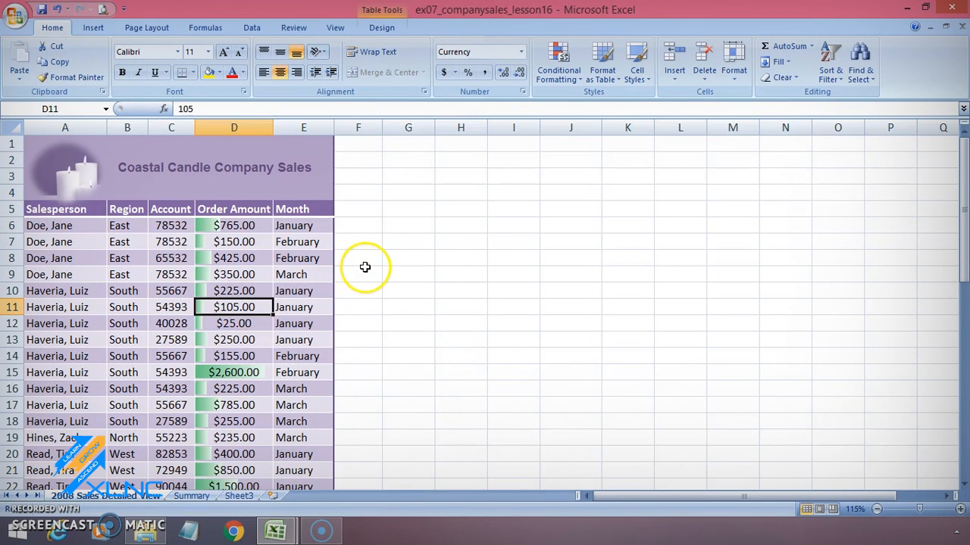